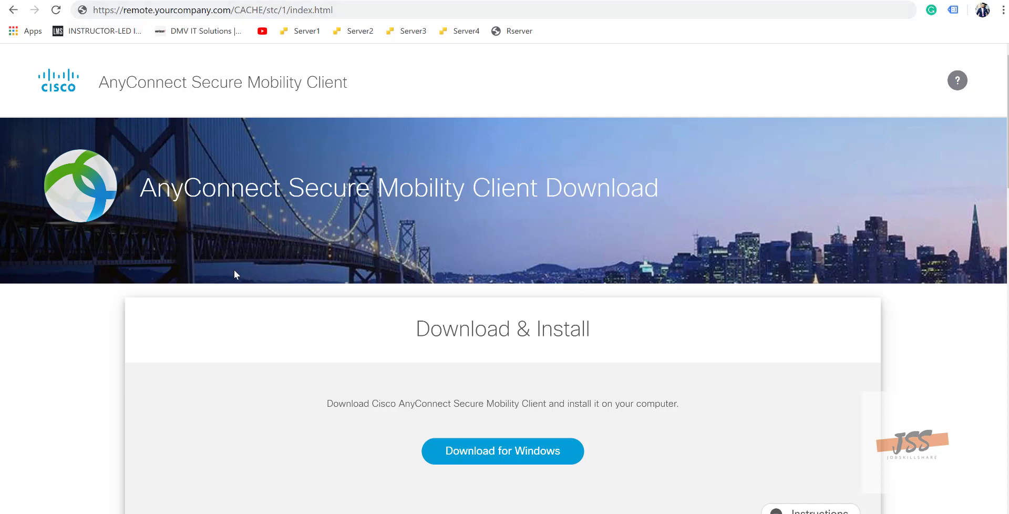
- Scroll to the installation instructions, collapse them, then expand them again
scroll(203, 156, "down", 1)
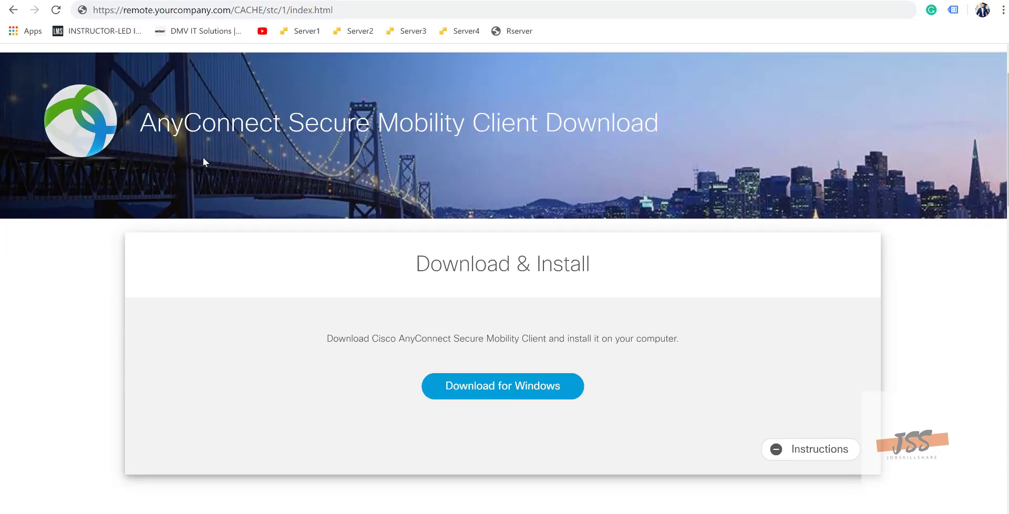
scroll(203, 156, "up", 1)
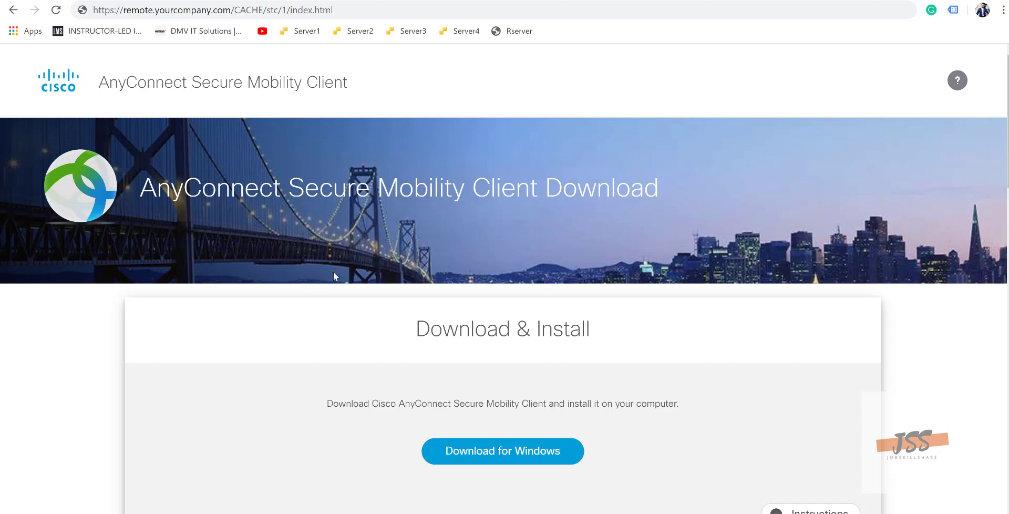
scroll(382, 288, "down", 4)
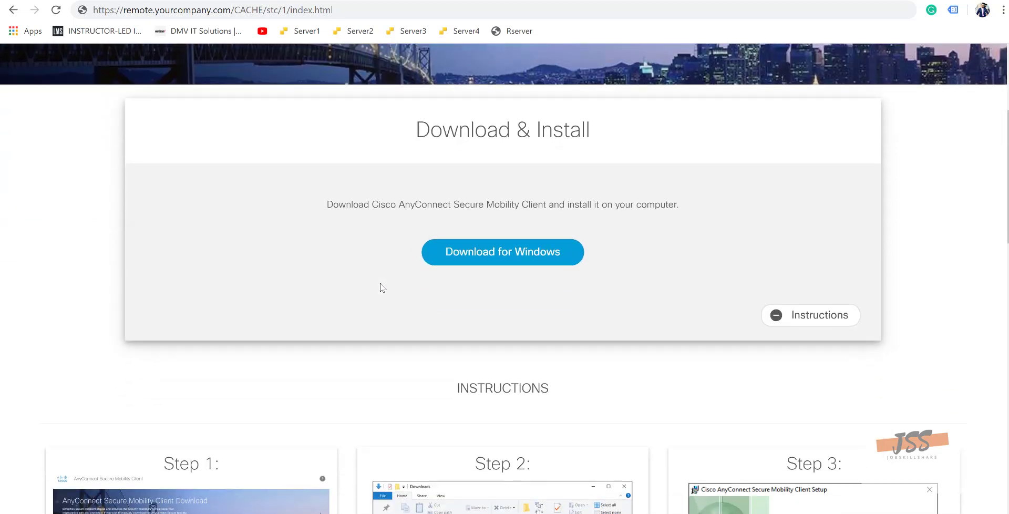
scroll(382, 287, "down", 2)
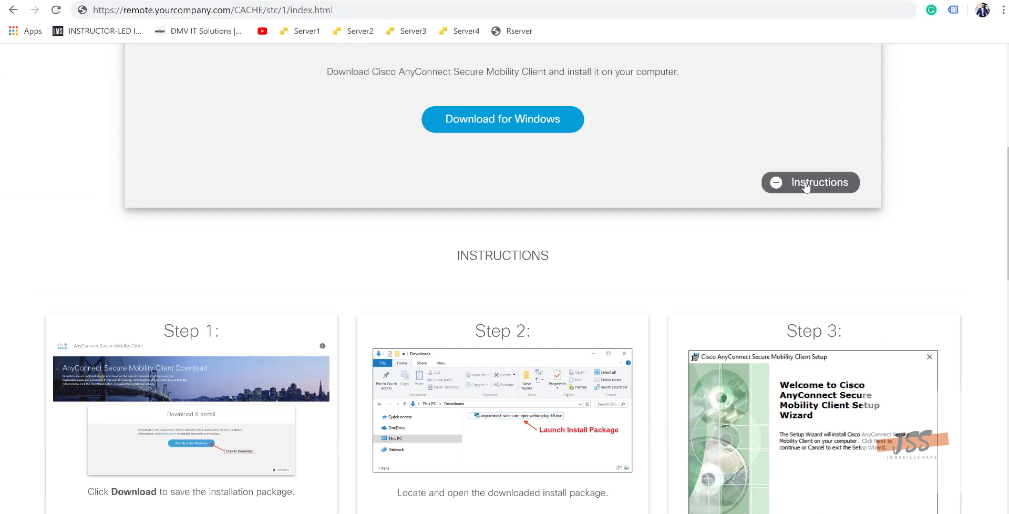
left_click(791, 184)
left_click(799, 357)
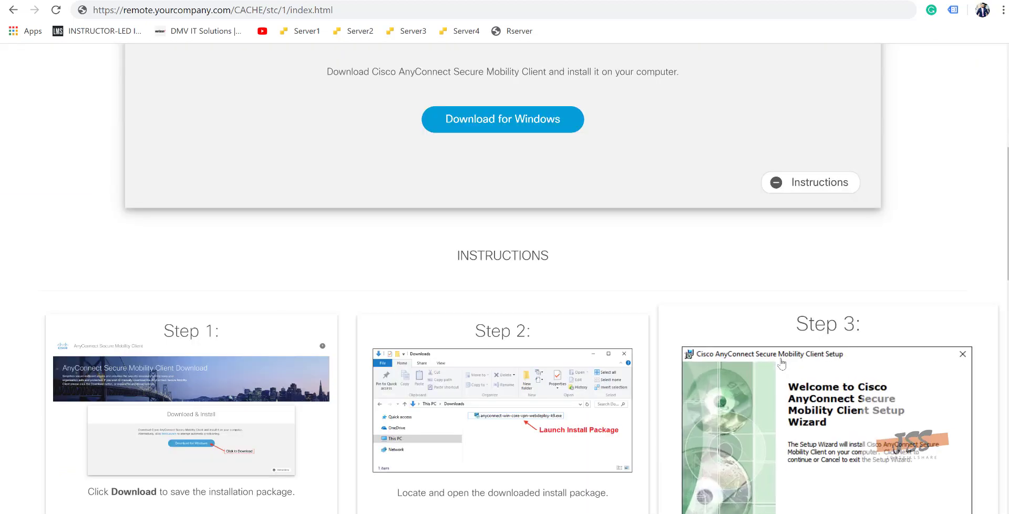
- Read through the Step 1–9 instruction cards, ending at connecting to the VPN
scroll(434, 289, "down", 3)
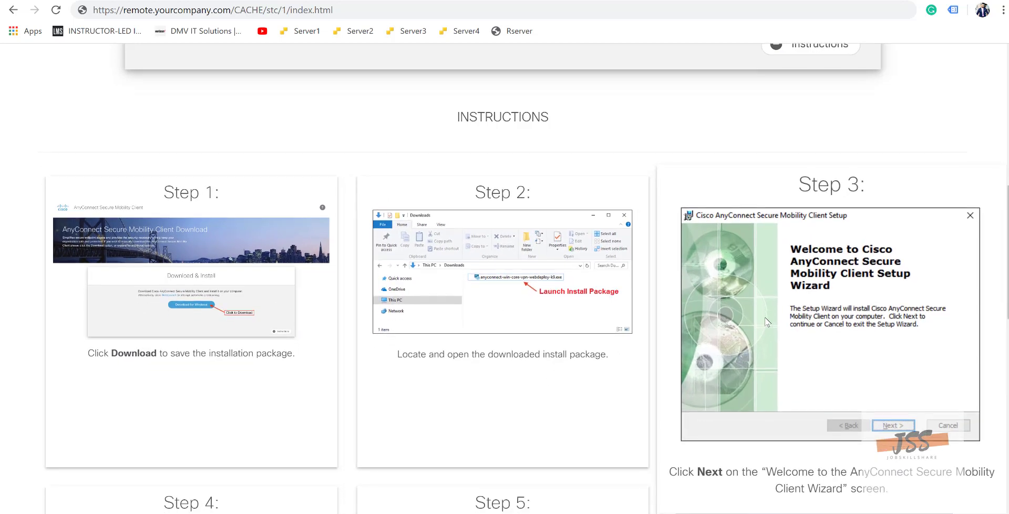
scroll(795, 216, "down", 2)
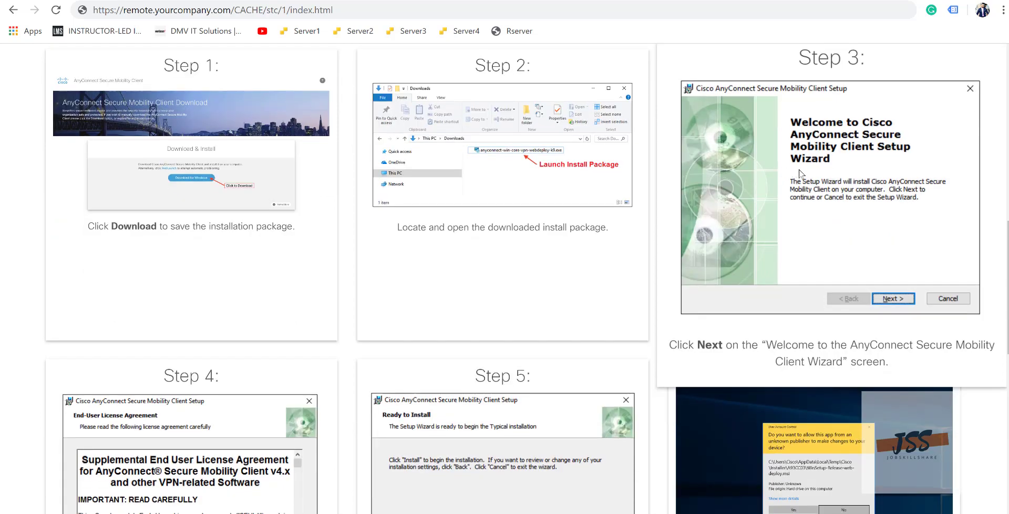
scroll(428, 275, "down", 2)
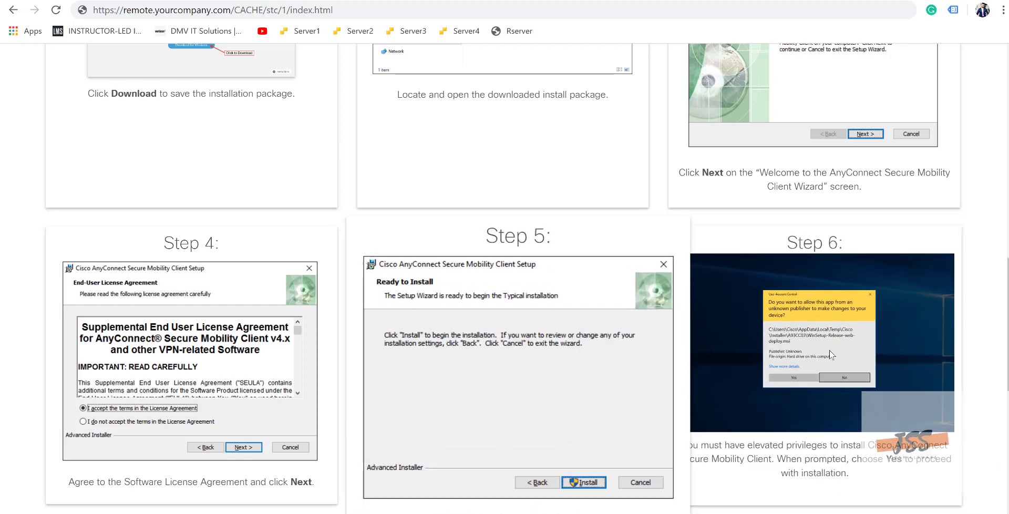
scroll(819, 355, "down", 2)
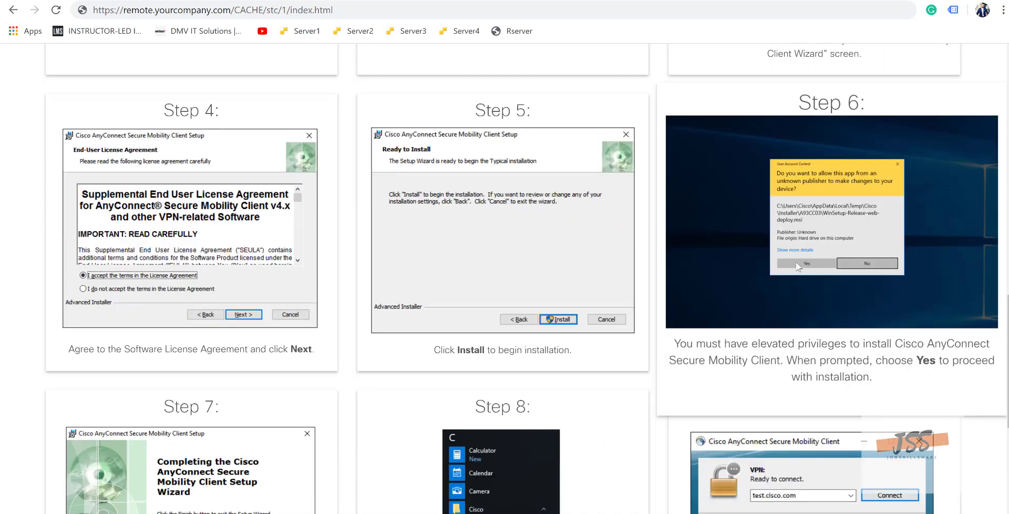
scroll(236, 338, "down", 3)
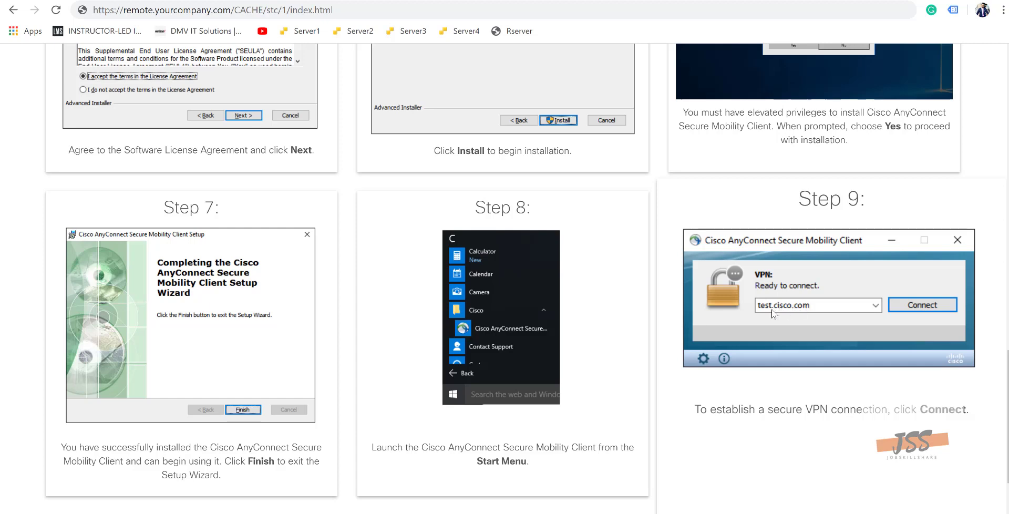
scroll(791, 310, "down", 2)
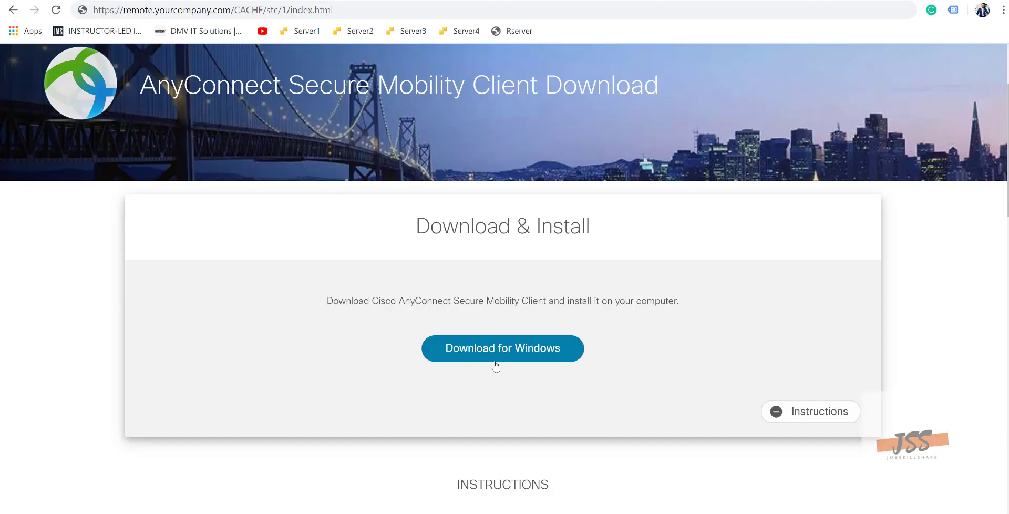
- Download the AnyConnect Windows installer and bring up the downloaded file's options
left_click(486, 360)
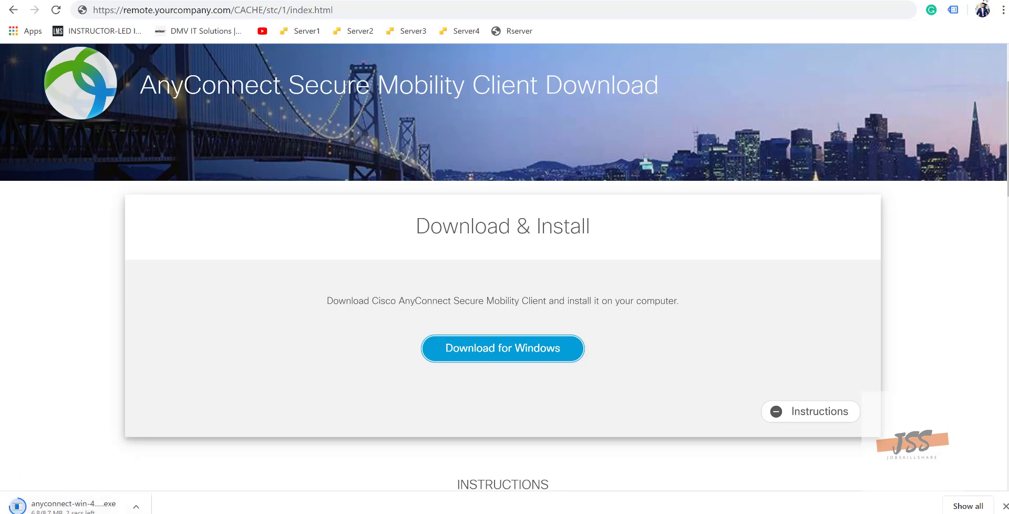
left_click(1003, 11)
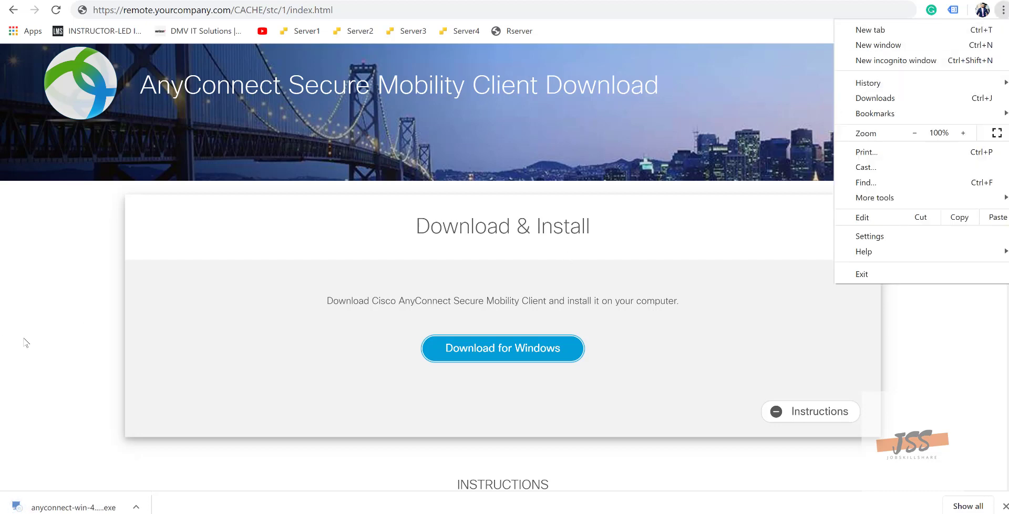
left_click(62, 348)
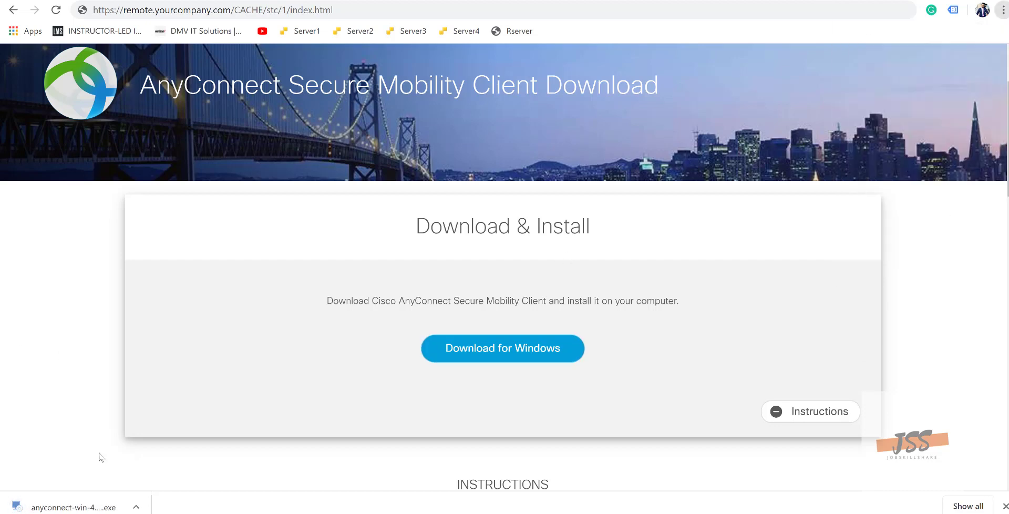
left_click(135, 507)
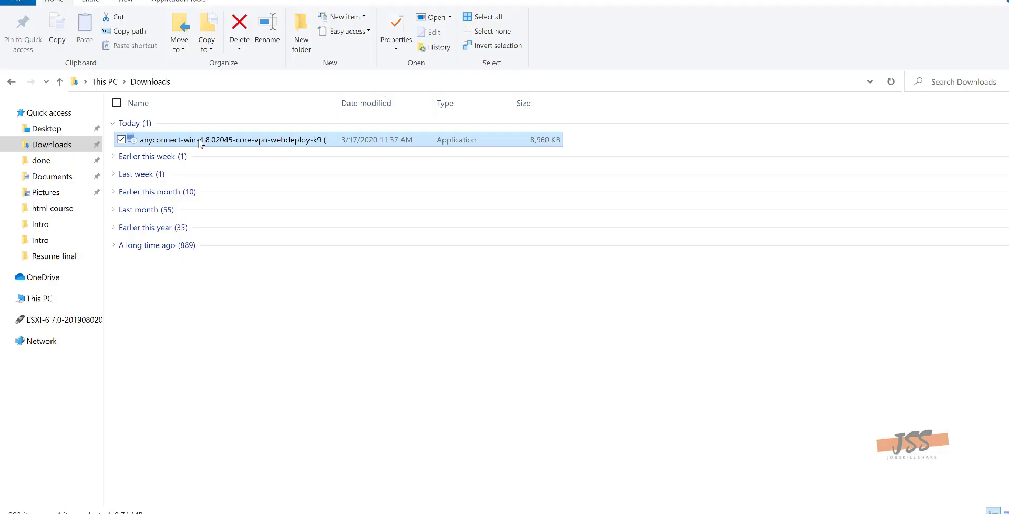
- Run the anyconnect-win installer from Downloads as administrator
right_click(177, 142)
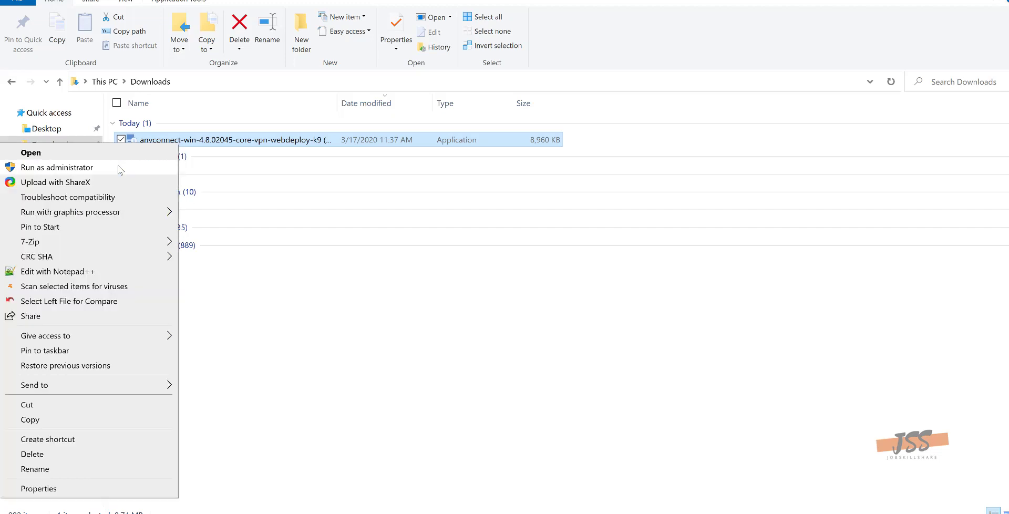
left_click(120, 168)
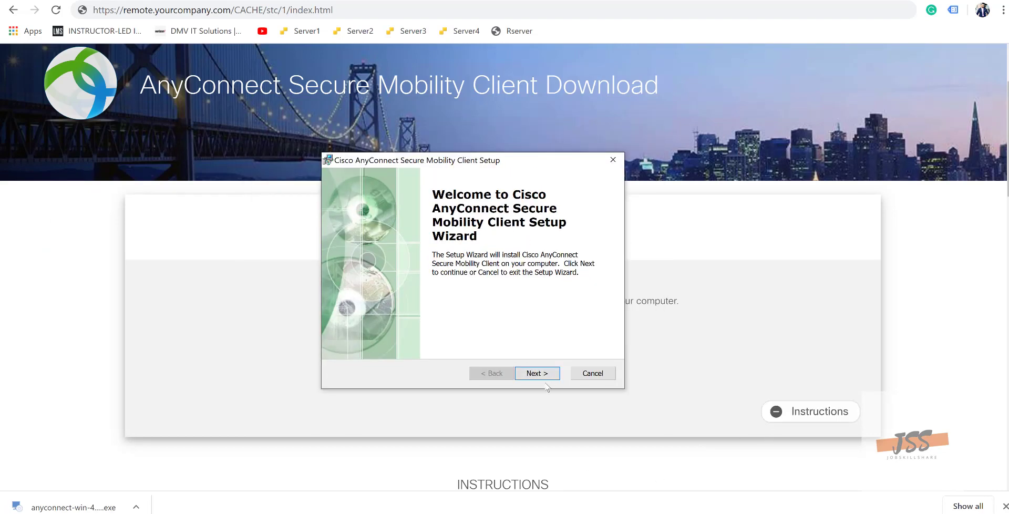
- Accept the licence terms, install the AnyConnect client, and finish the setup wizard
left_click(546, 374)
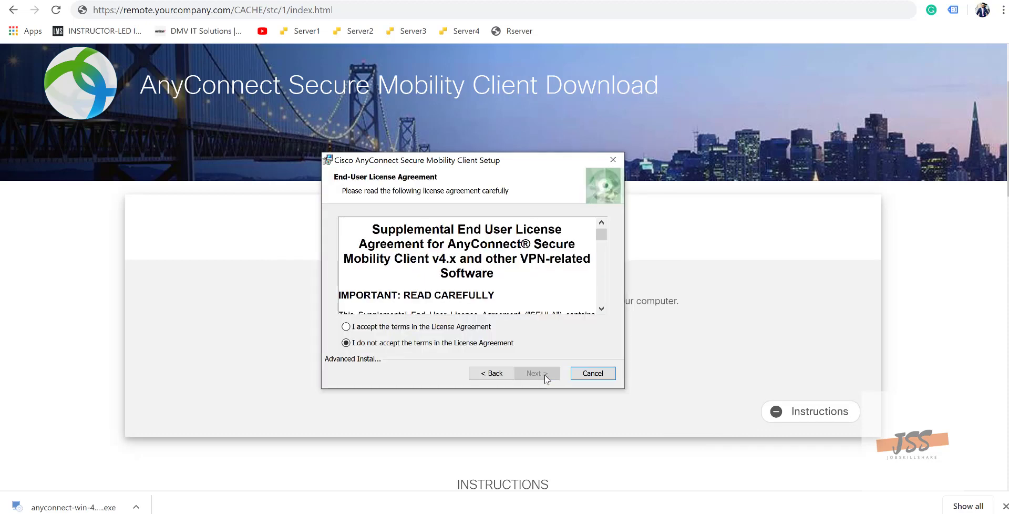
left_click(439, 330)
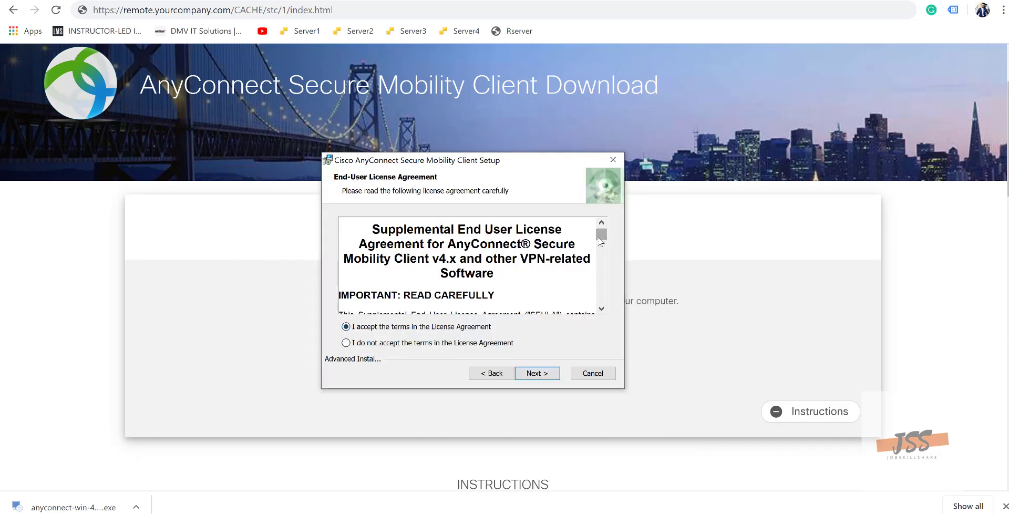
left_click_drag(600, 239, 606, 315)
left_click(546, 375)
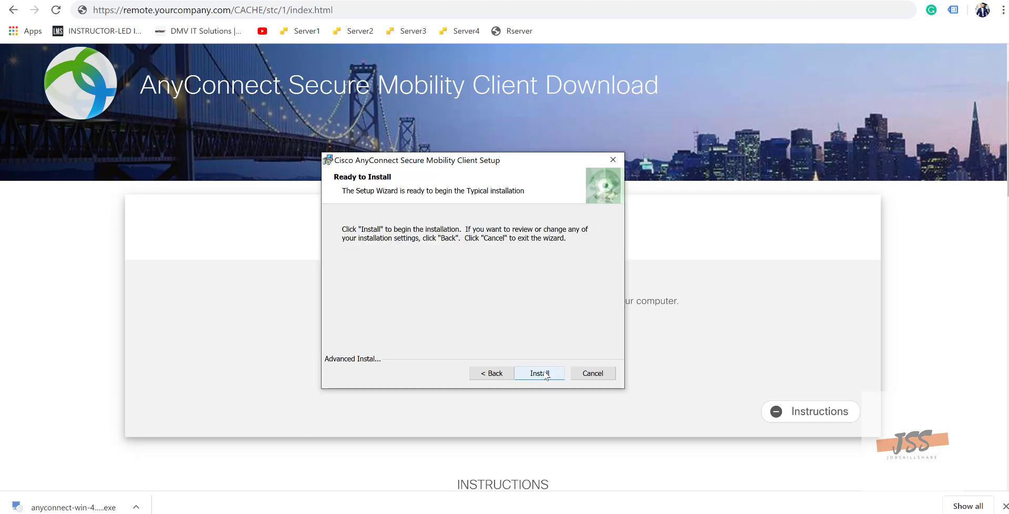
left_click(543, 376)
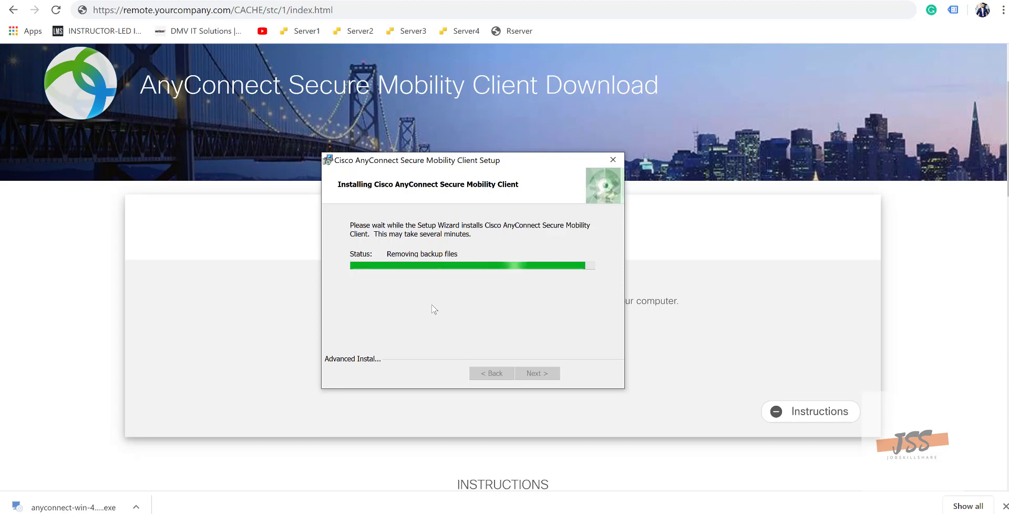
left_click(542, 373)
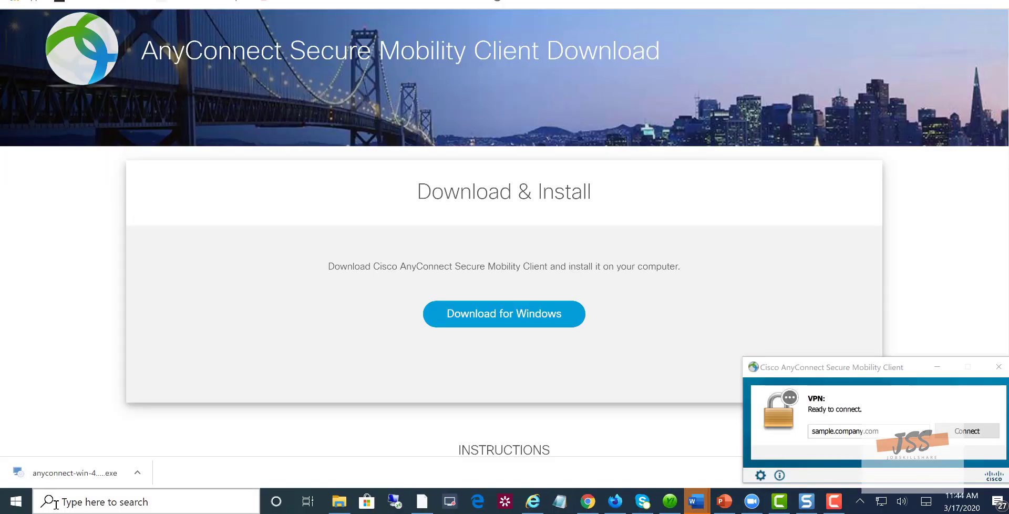
- Look through the Start menu app list for the Cisco AnyConnect entry
left_click(10, 505)
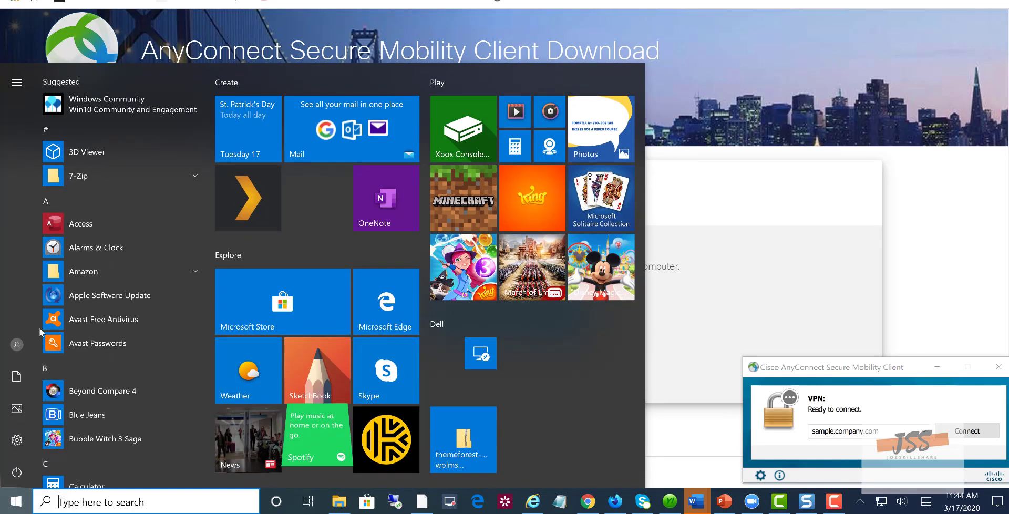
scroll(104, 404, "down", 8)
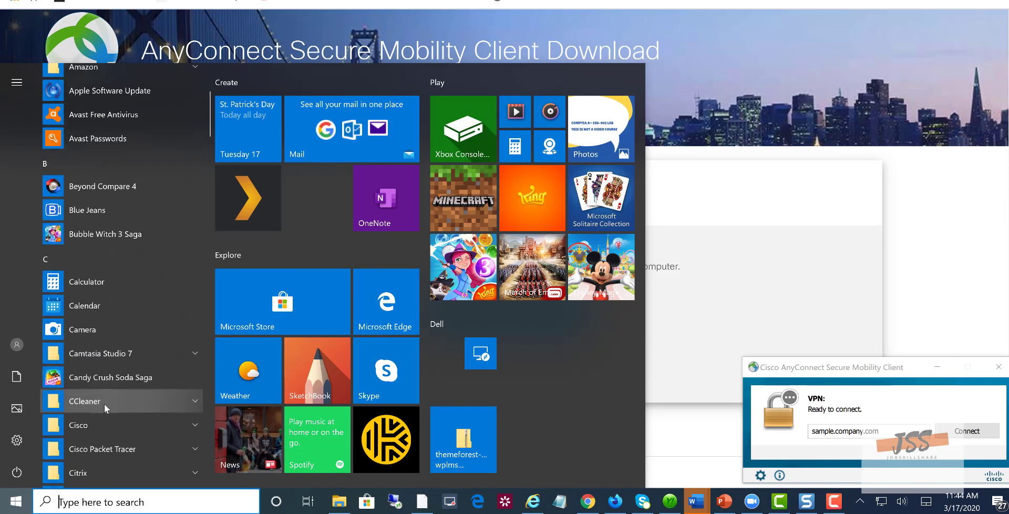
scroll(107, 414, "up", 3)
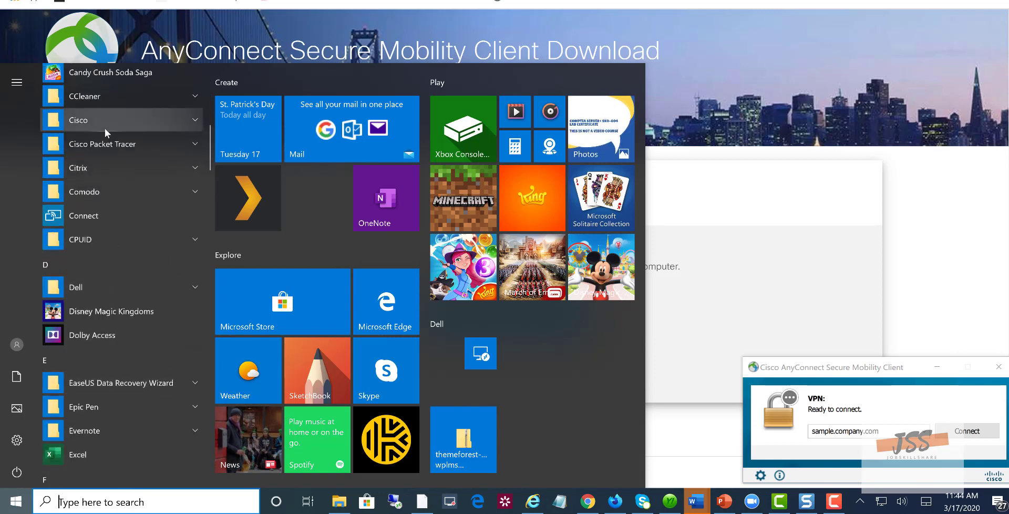
left_click(105, 128)
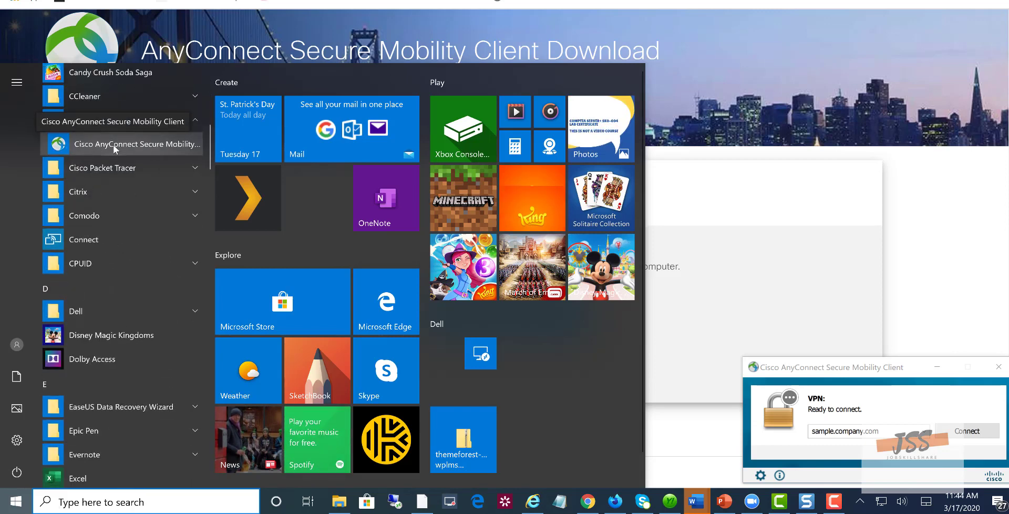
- Search 'any' and launch the Cisco AnyConnect Secure Mobility Client
left_click(171, 496)
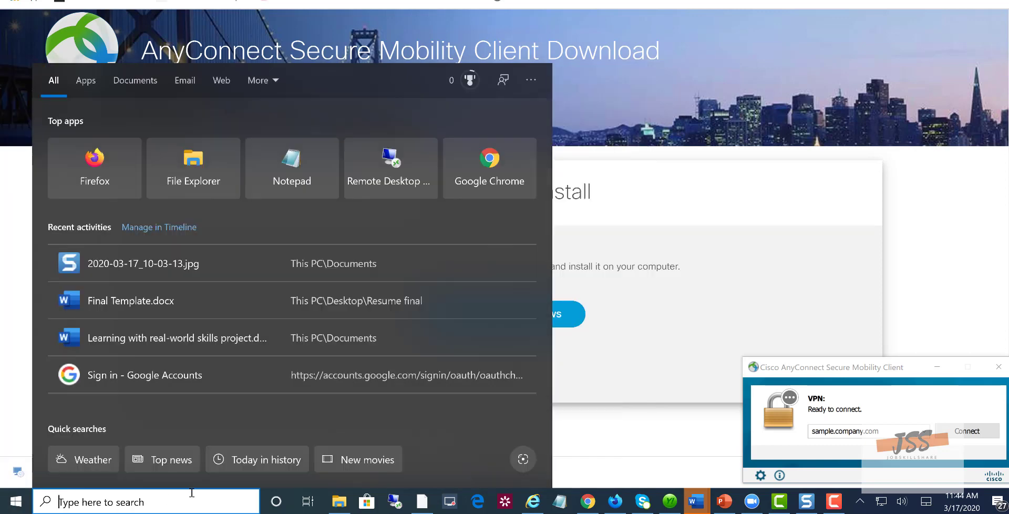
type("any")
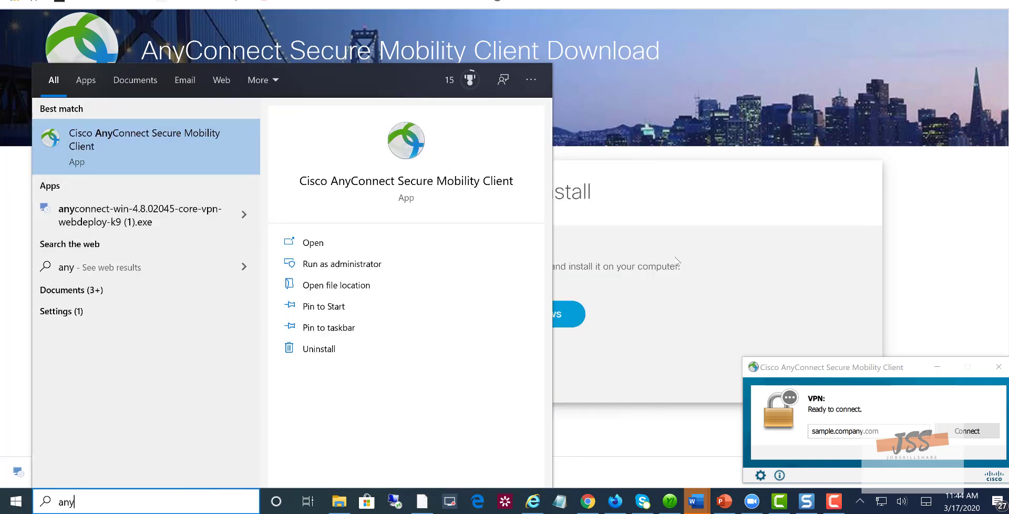
left_click(702, 268)
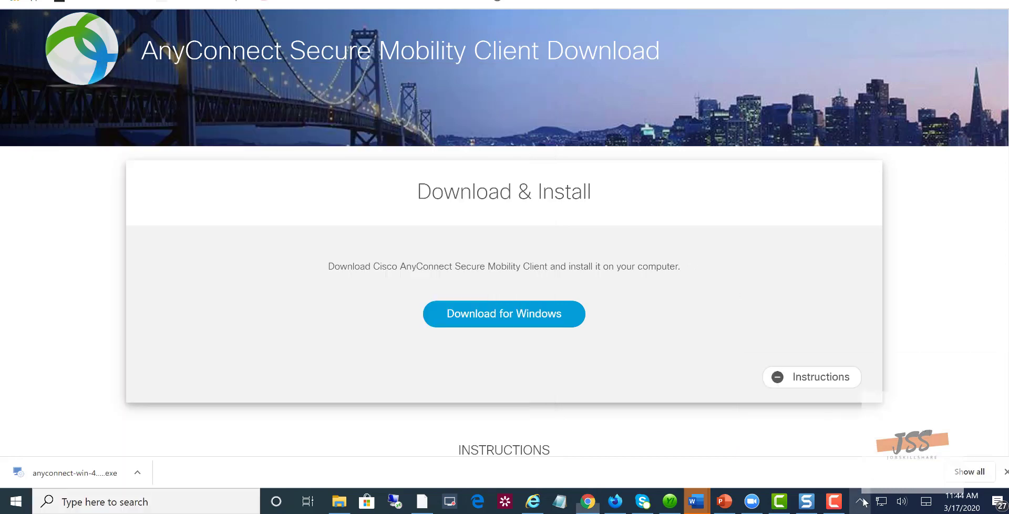
left_click(859, 501)
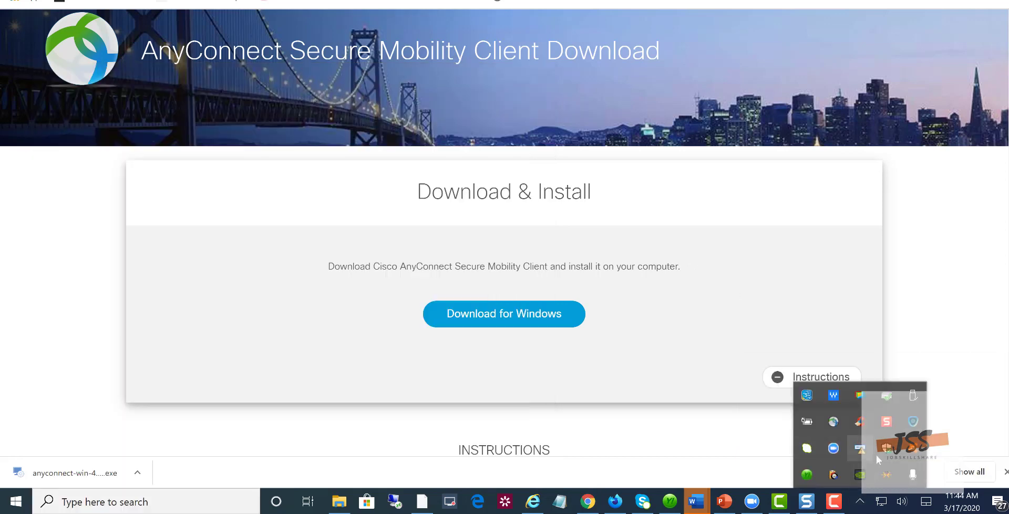
left_click(118, 500)
type("any")
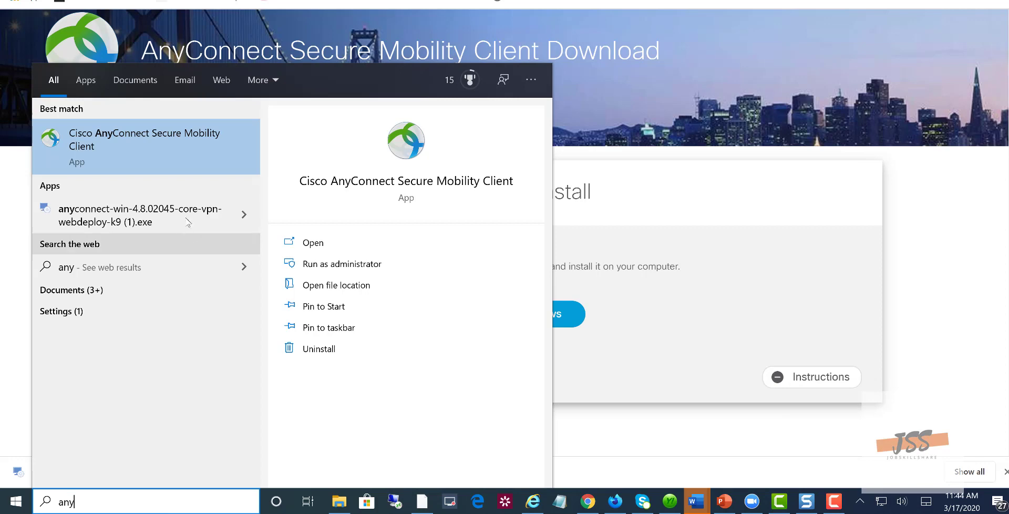
left_click(159, 149)
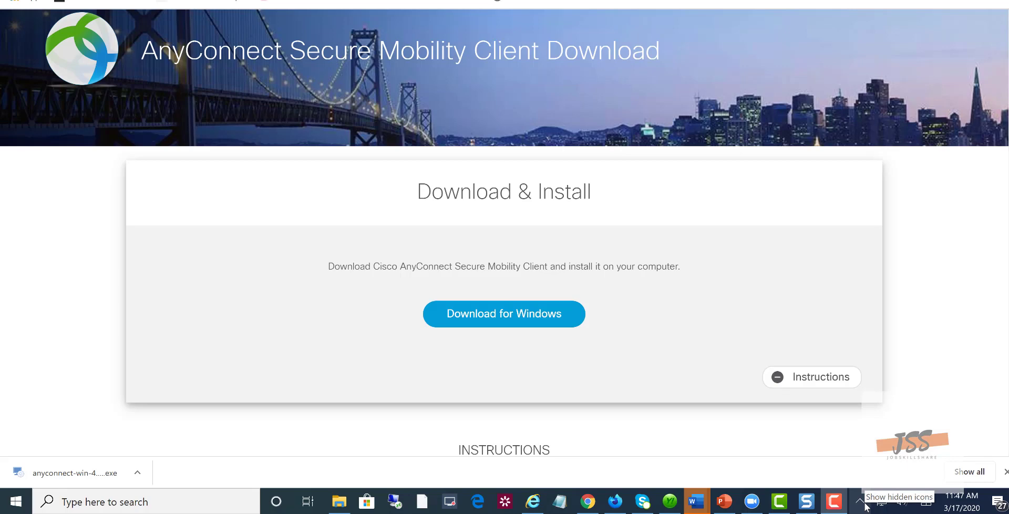
left_click(864, 503)
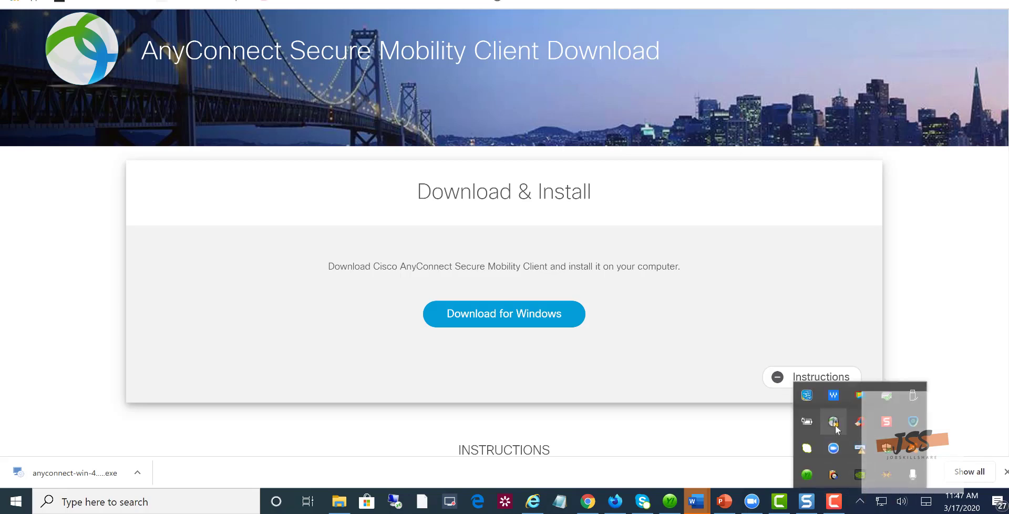
mouse_move(836, 429)
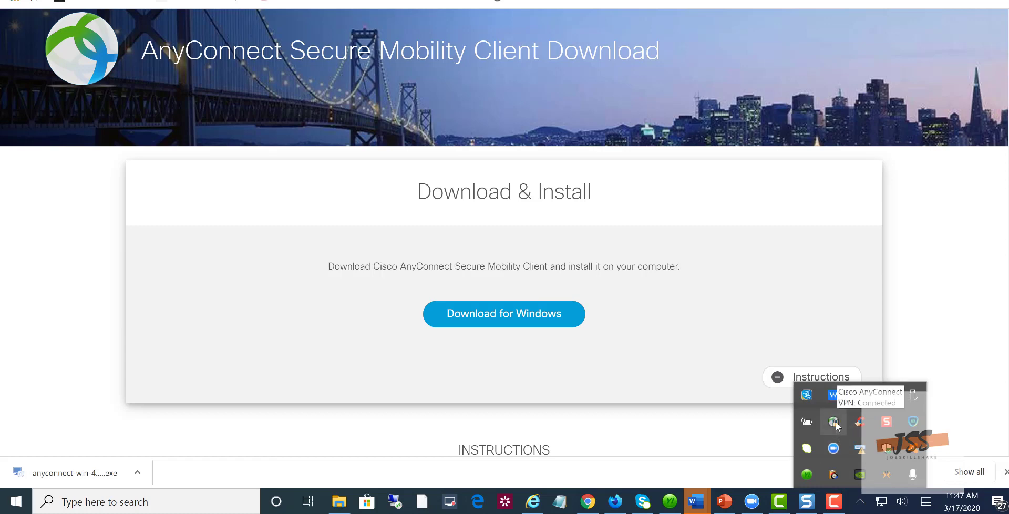
left_click(755, 442)
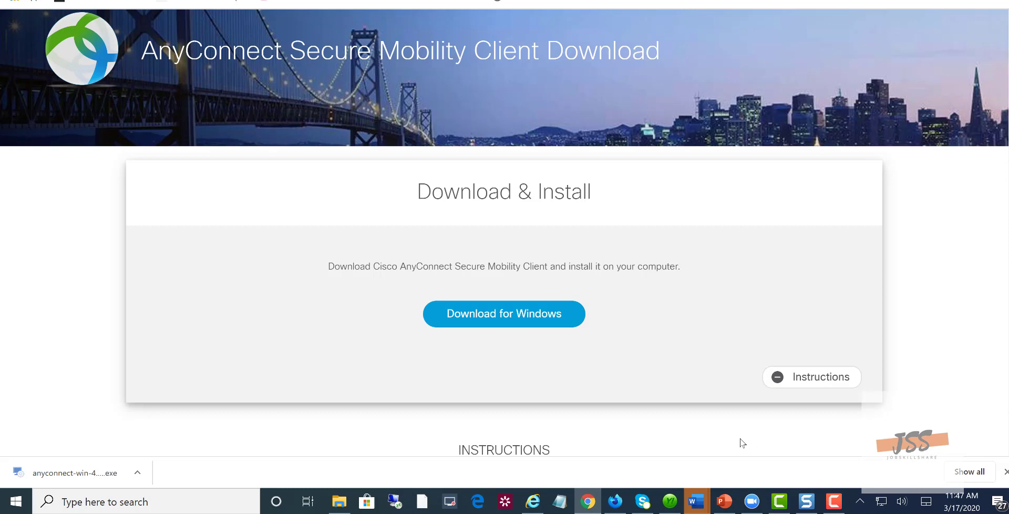
left_click(860, 500)
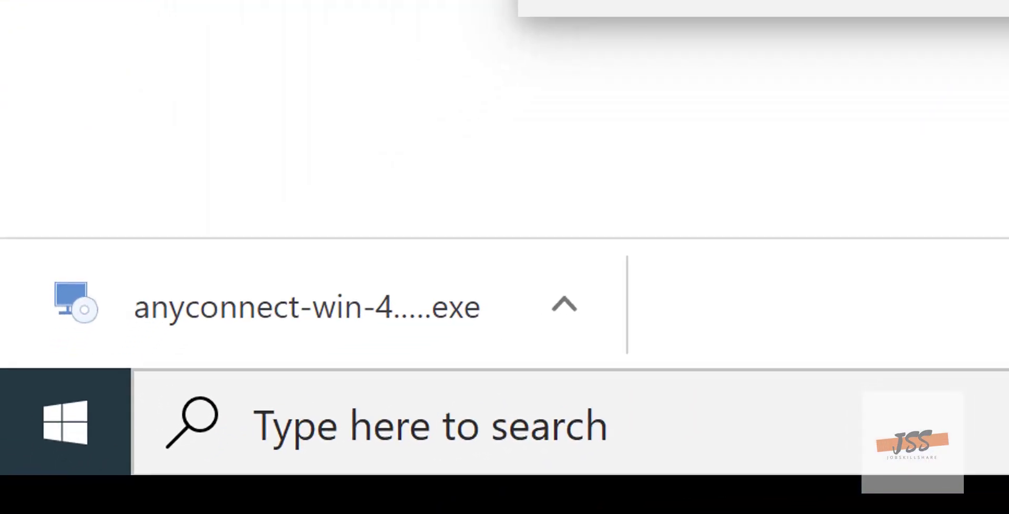
- Open Remote Desktop Connection via a 'remo' search and connect to mgt2012
left_click(952, 433)
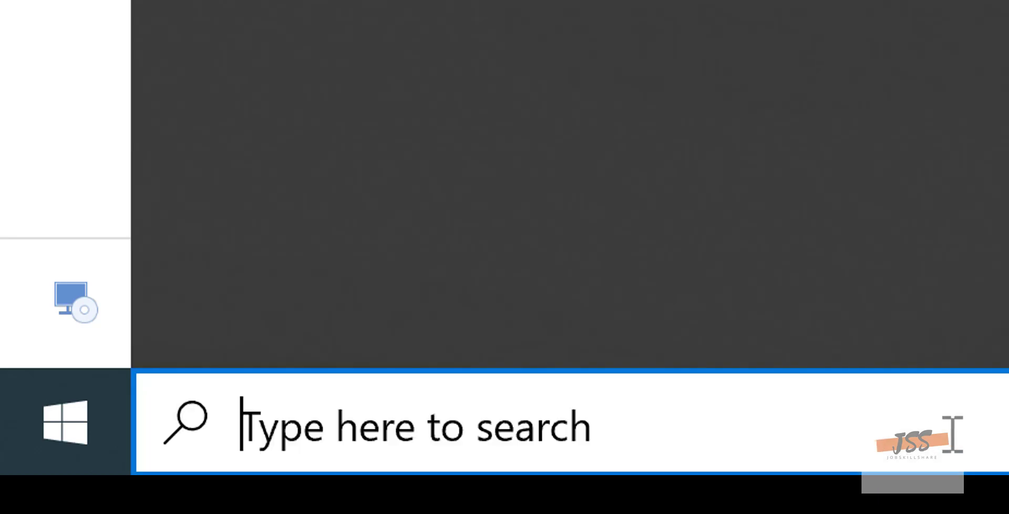
type("remo")
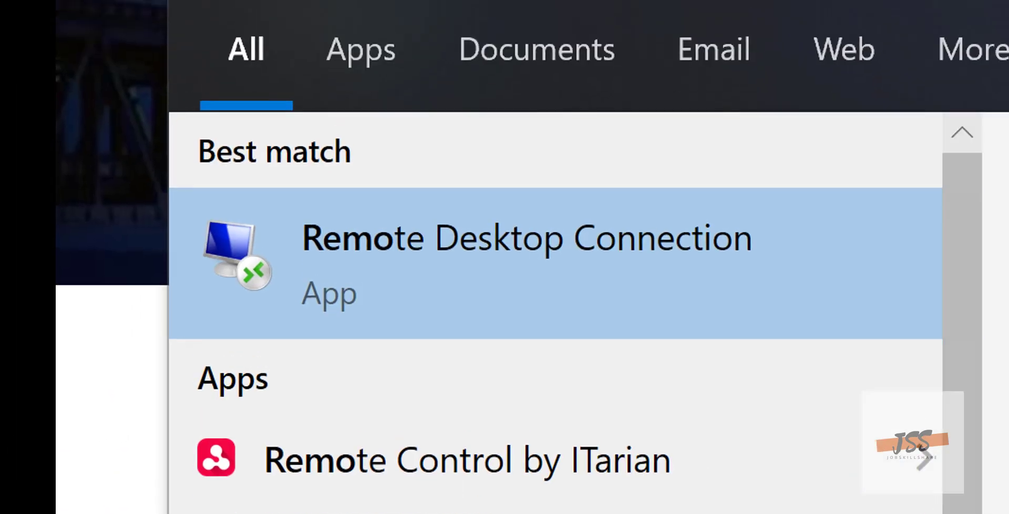
left_click(704, 257)
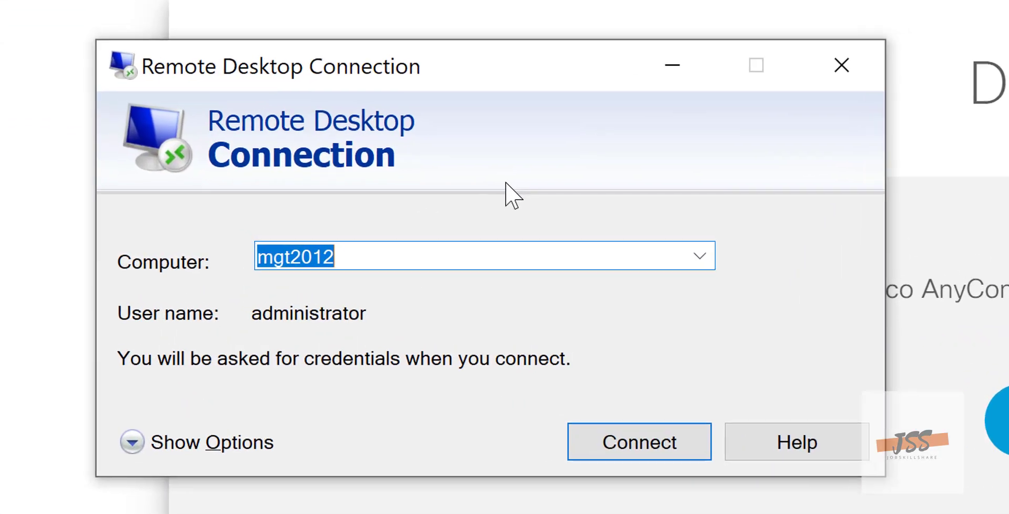
left_click(329, 260)
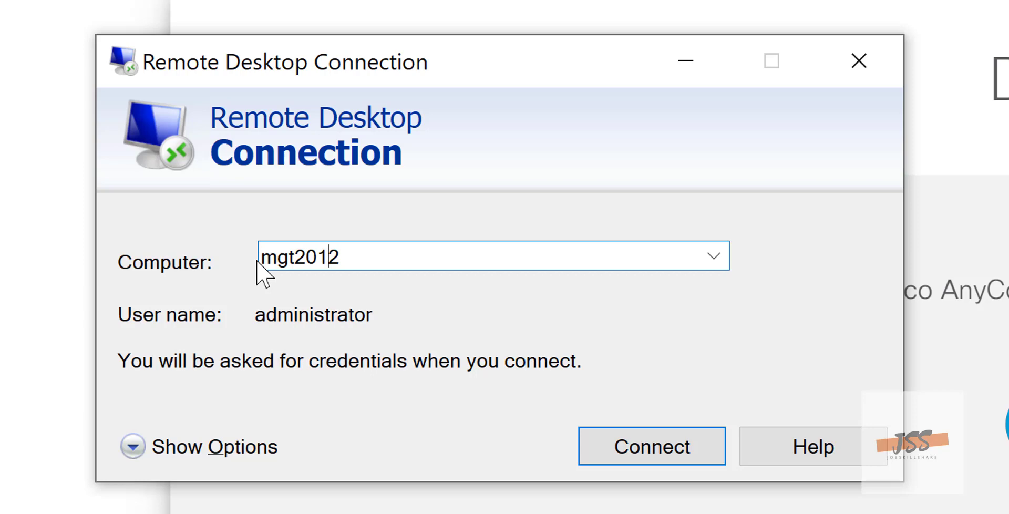
left_click_drag(353, 255, 261, 255)
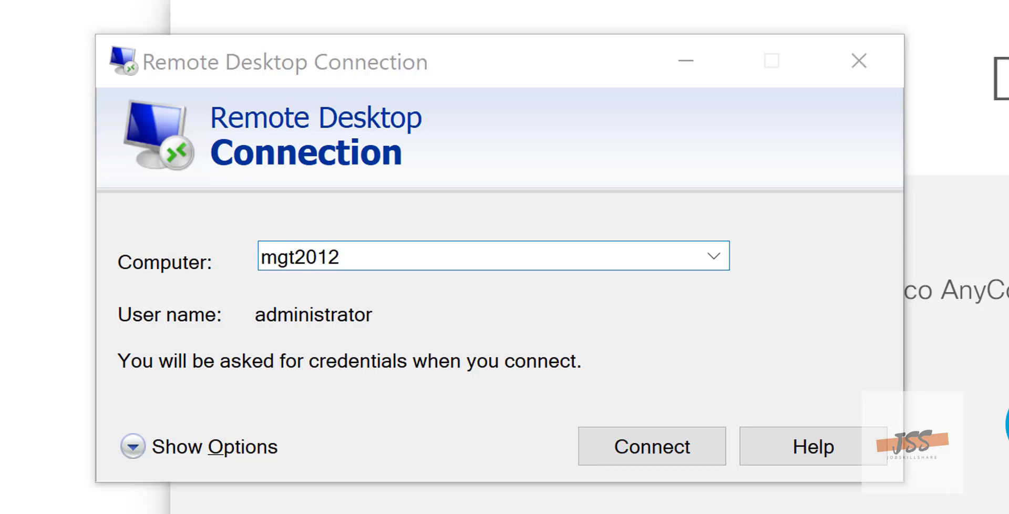
left_click(634, 448)
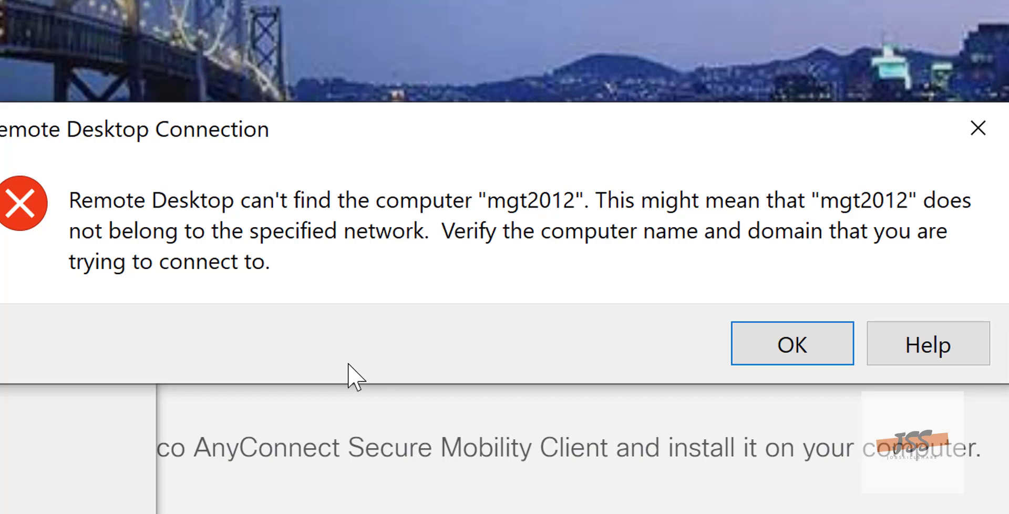
- Drag the 'Remote Desktop can't find the computer' error dialog out of the way
left_click_drag(79, 147, 0, 279)
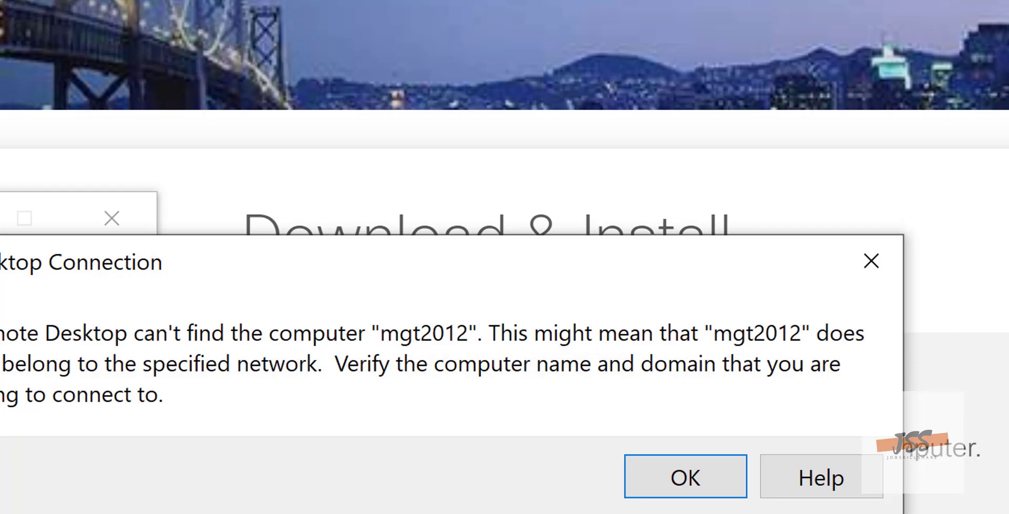
left_click_drag(146, 268, 0, 321)
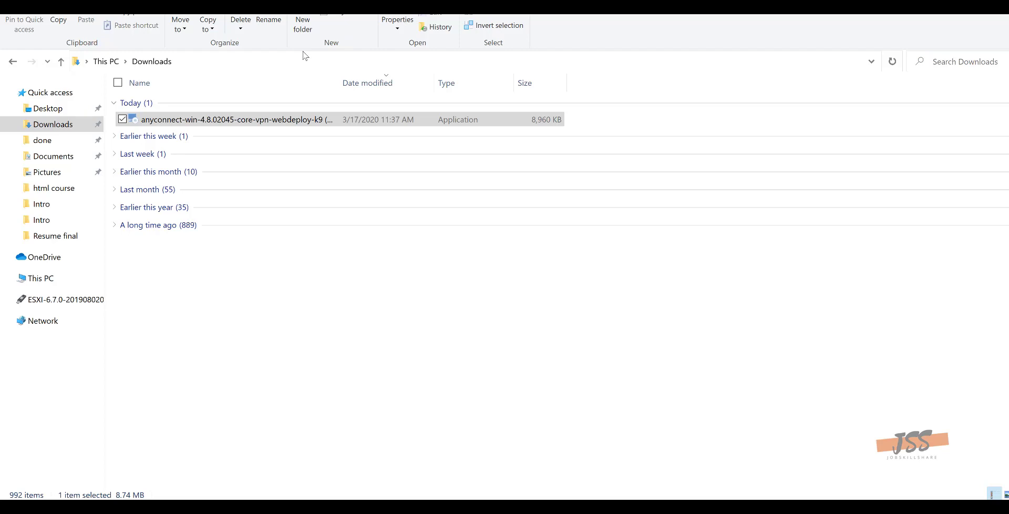
- Go to the UNC share path \\dhai from File Explorer's address bar
left_click(213, 64)
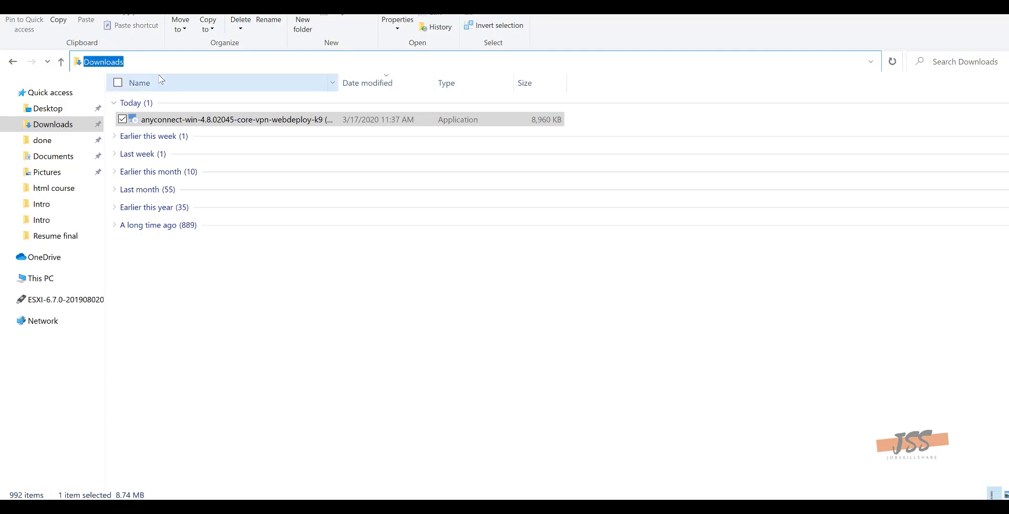
type("\\\\")
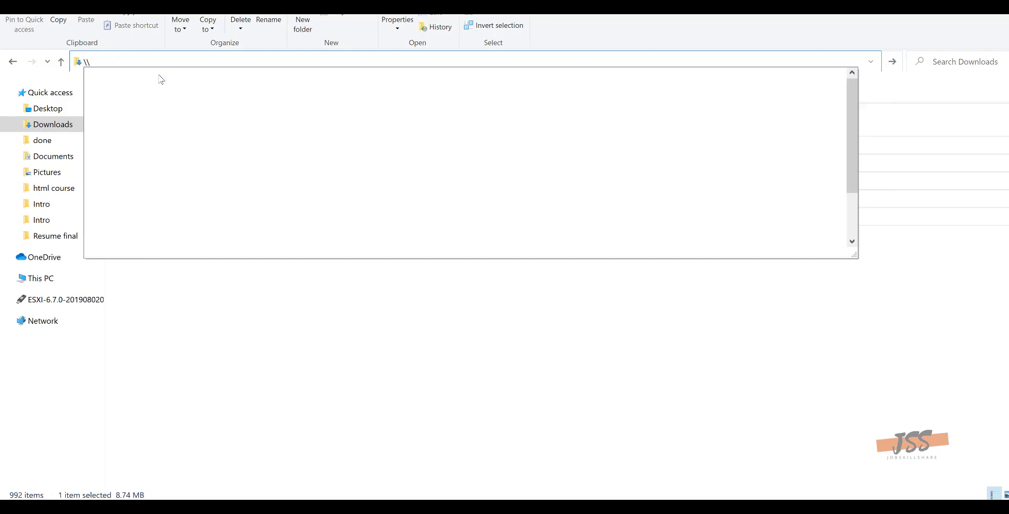
type("dhaider3w7")
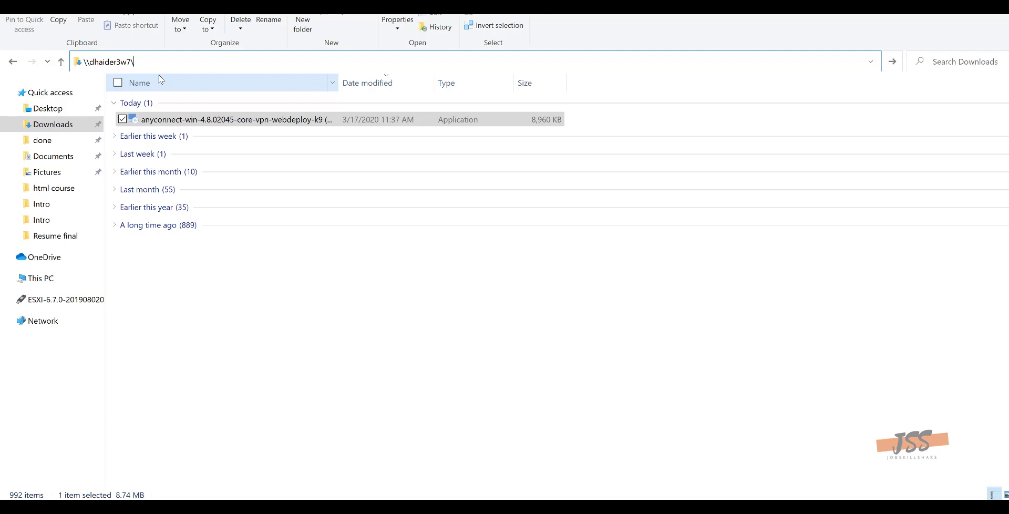
key("Return")
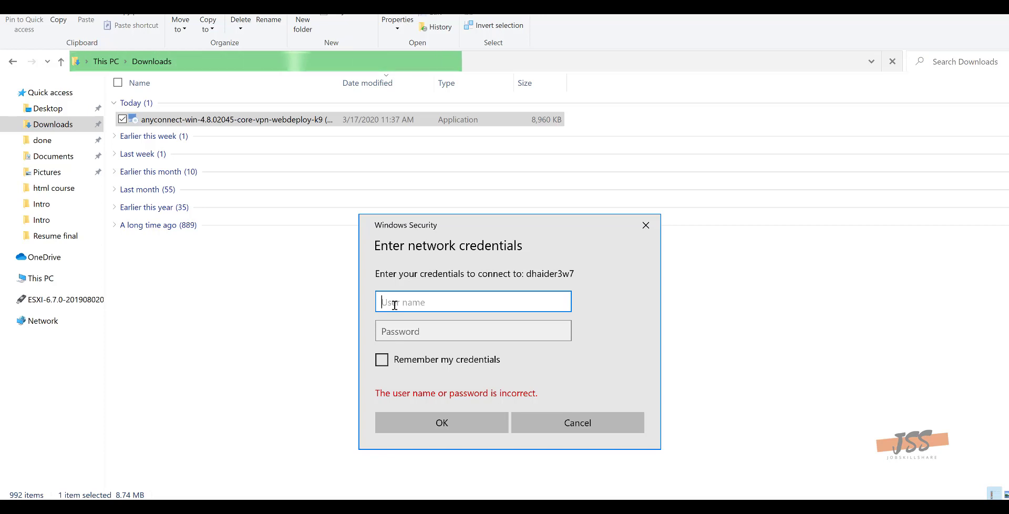
- Enter the domain user name and the account password in the network credentials prompt
type("co")
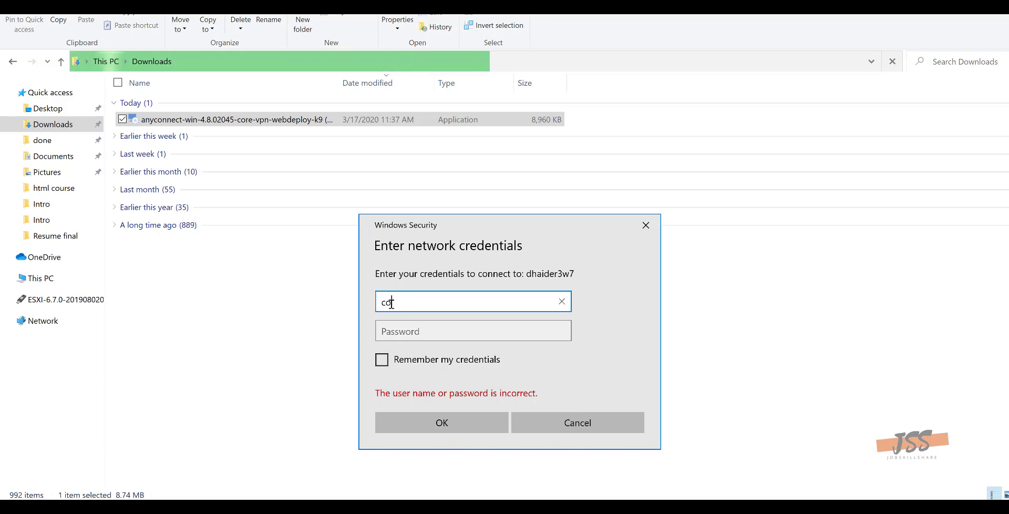
type("rp\\sample")
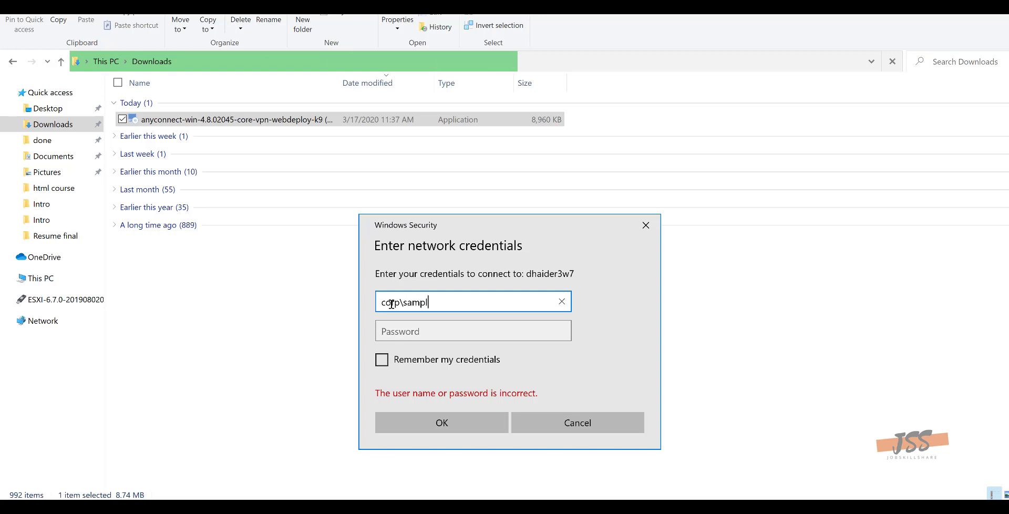
left_click(422, 339)
type("*****")
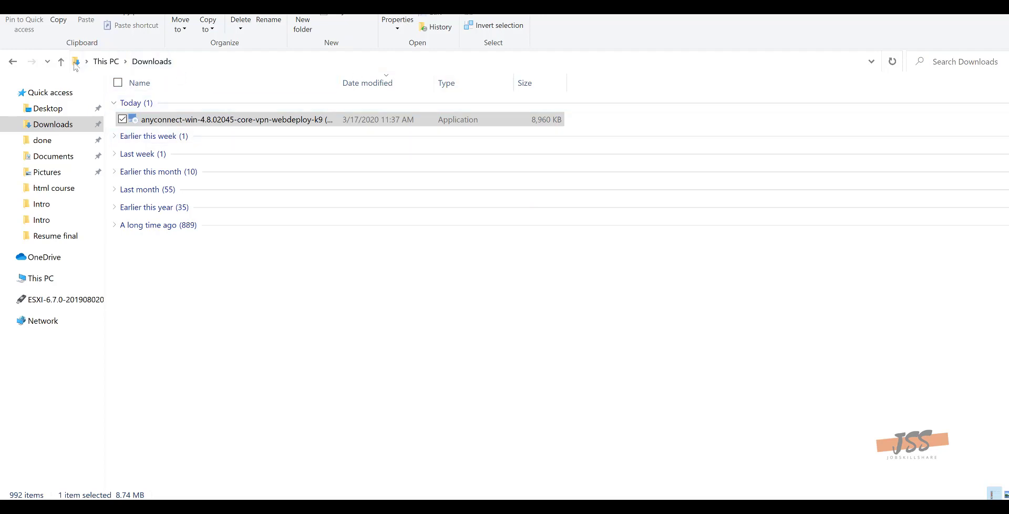
left_click_drag(76, 63, 102, 79)
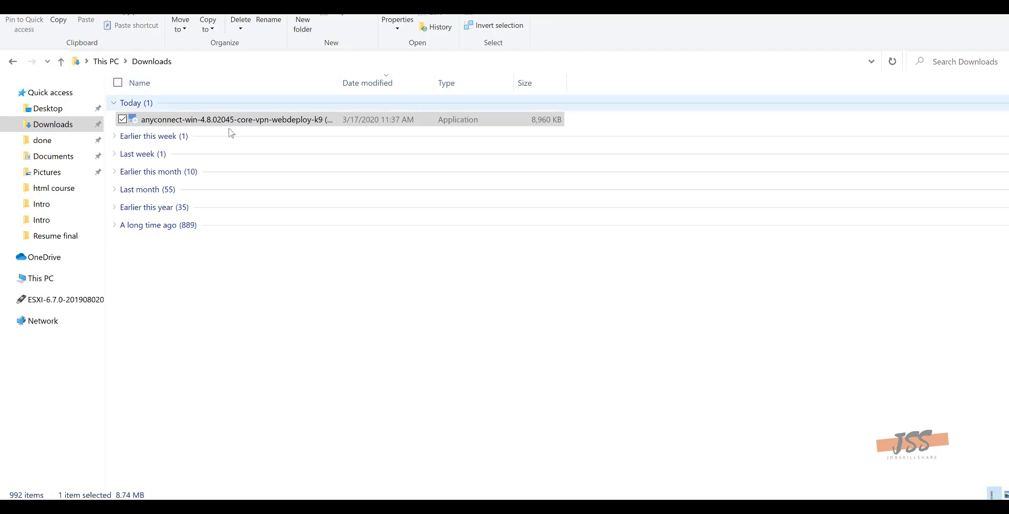
right_click(38, 283)
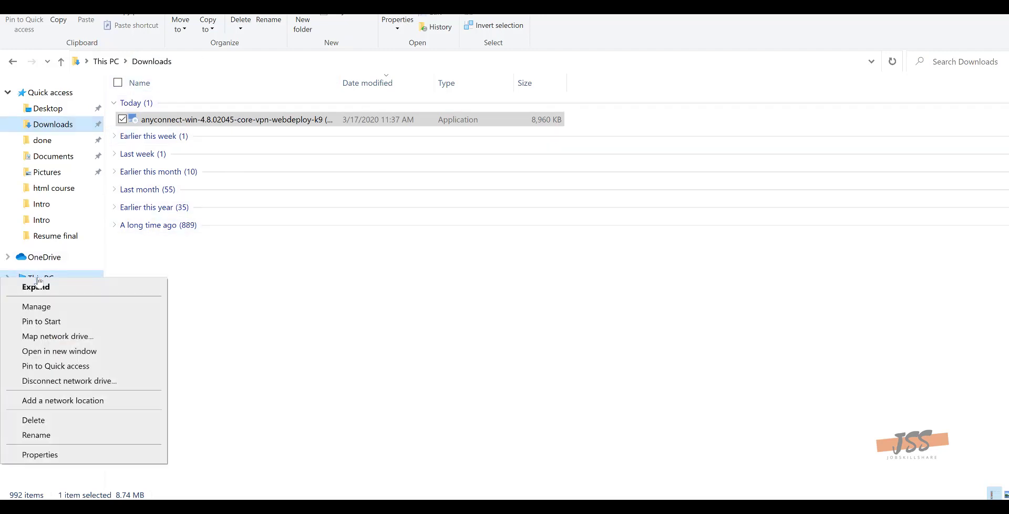
left_click(57, 337)
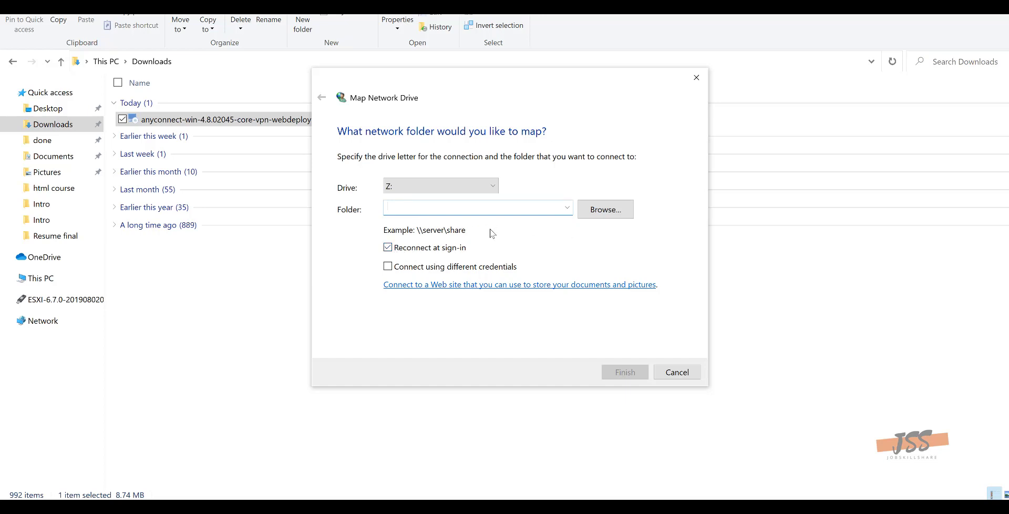
left_click(670, 377)
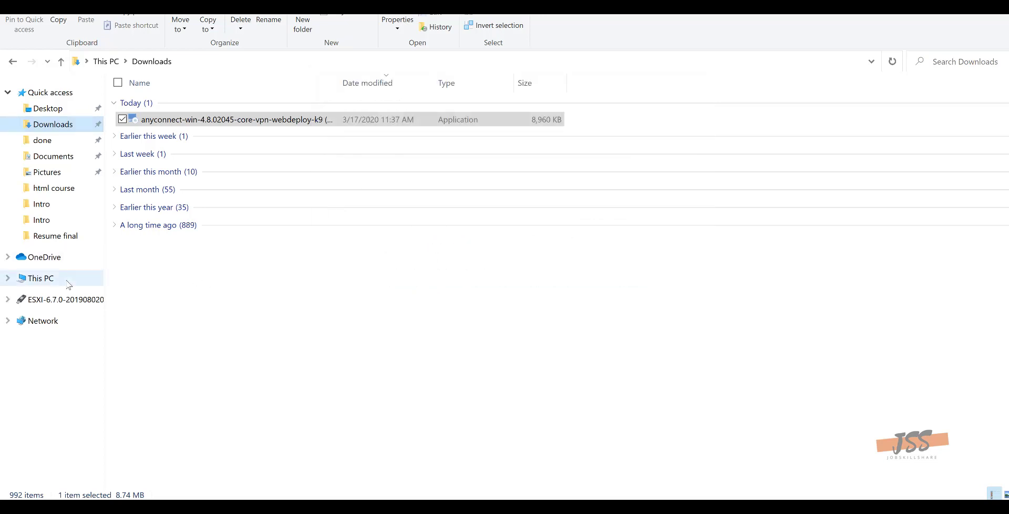